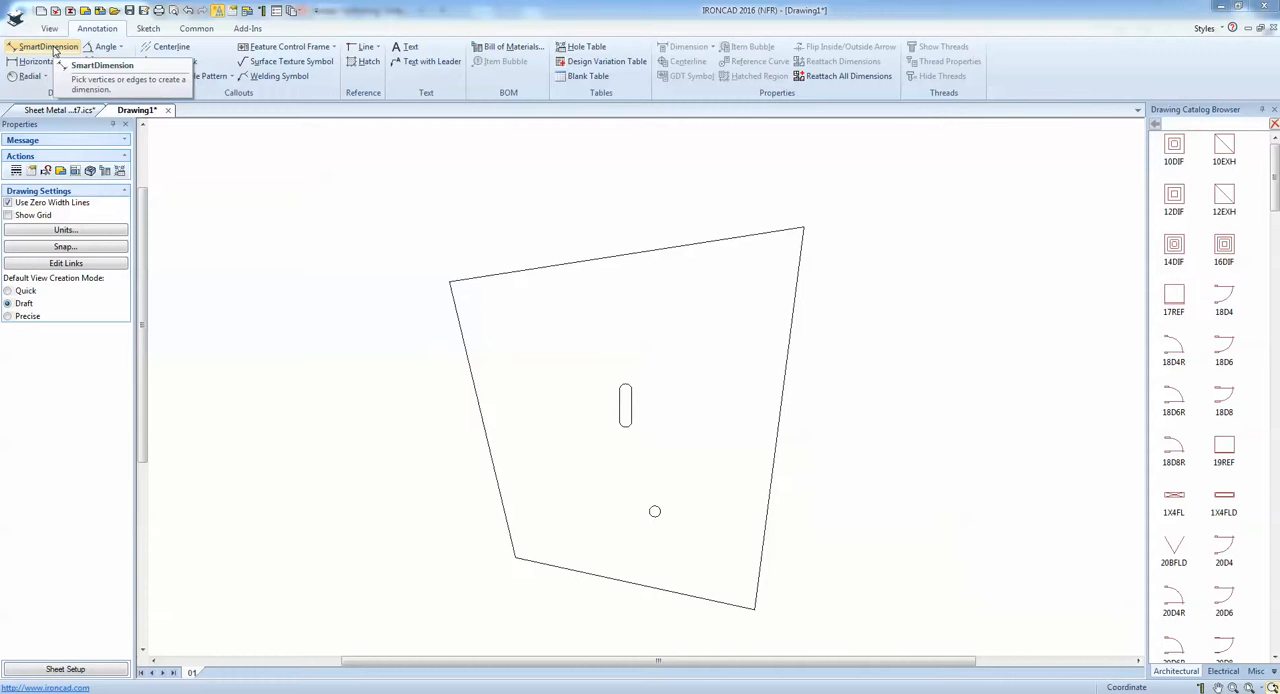
# Add a horizontal SmartDimension to the plate's slanted upper edge and place it above the plate.
pyautogui.click(54, 50)
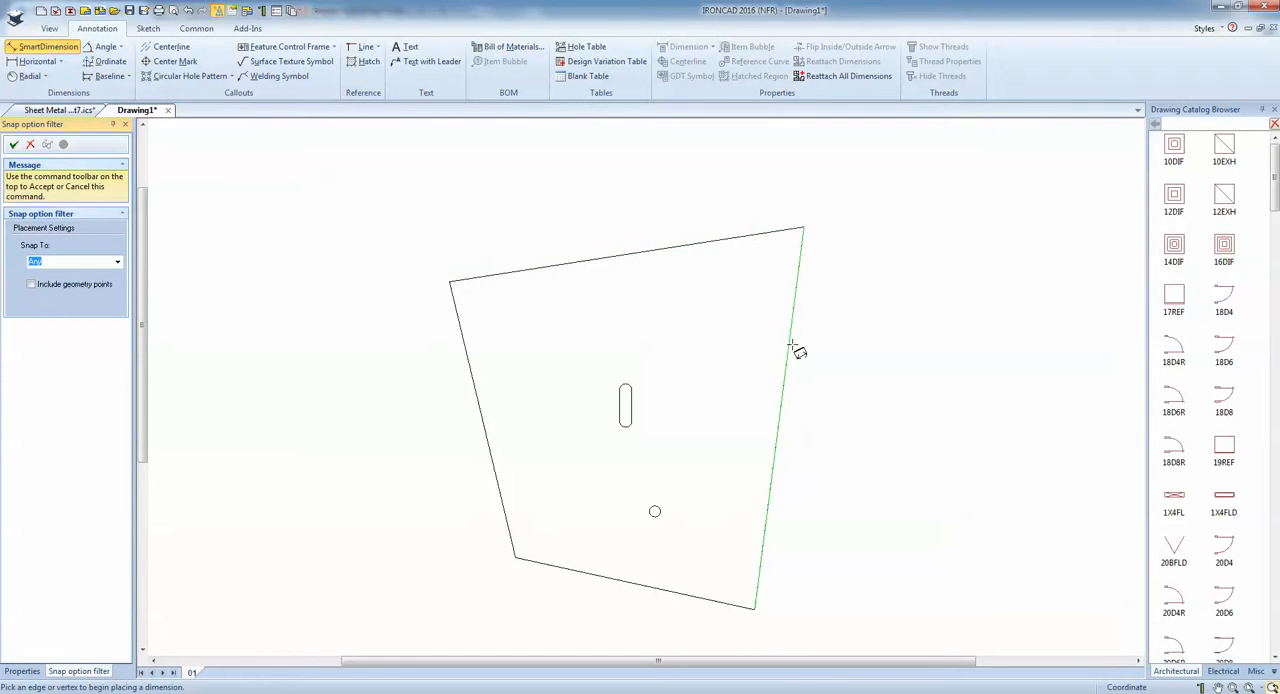
pyautogui.click(540, 272)
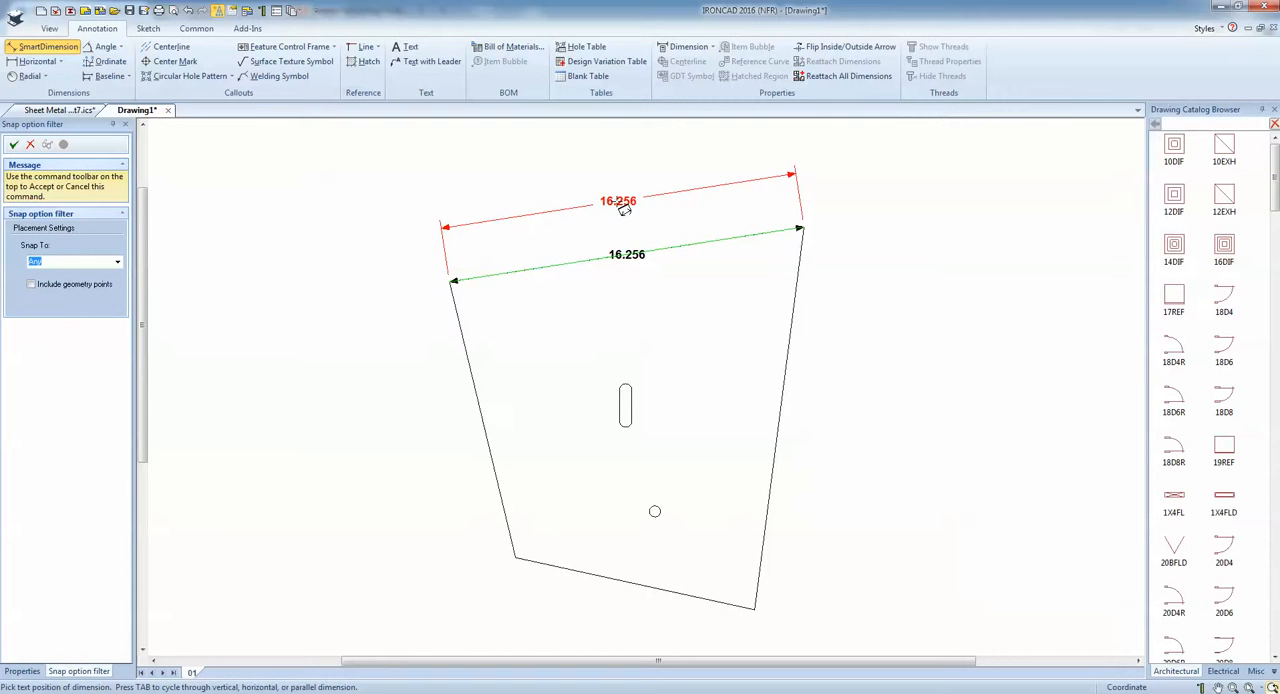
pyautogui.press('Tab')
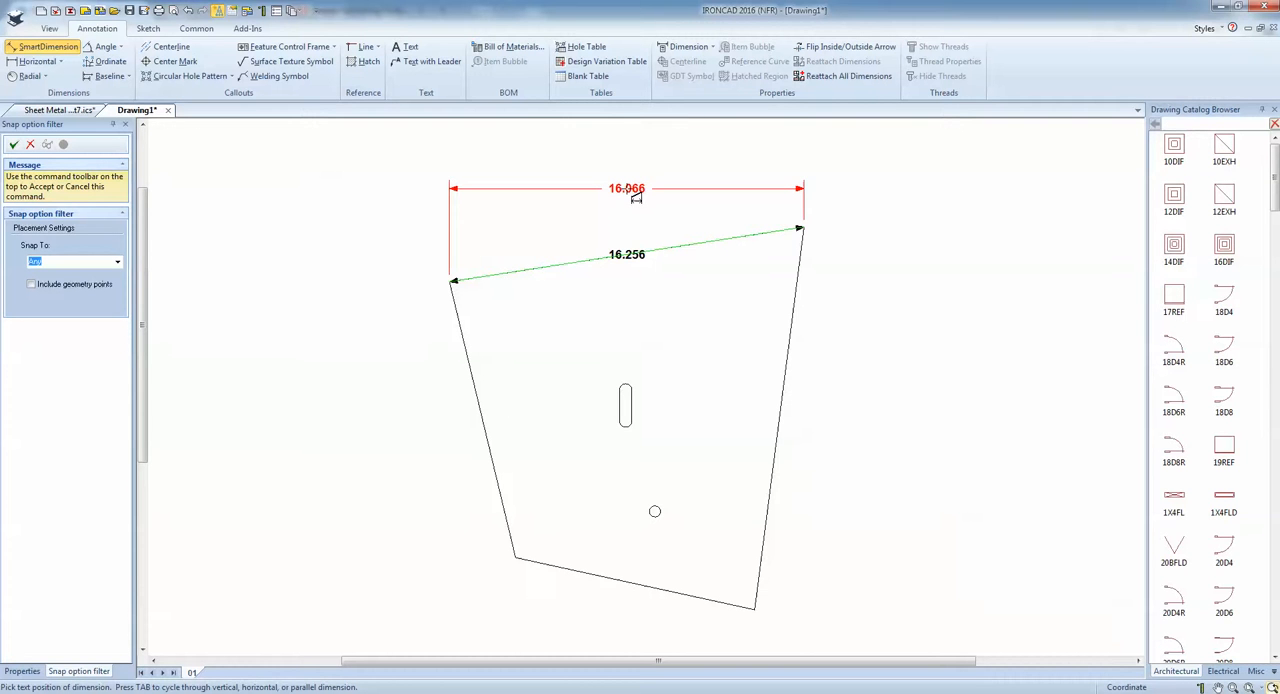
pyautogui.click(630, 200)
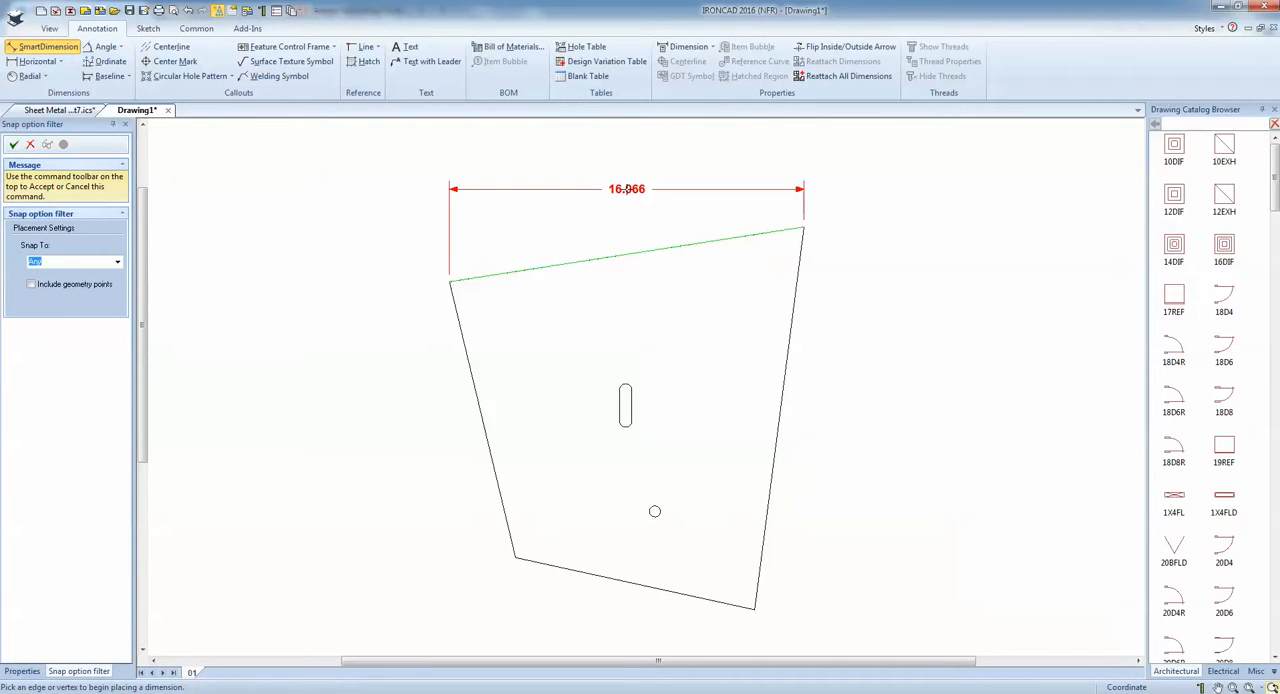
# Add a vertical SmartDimension to the slanted upper edge and place it beside the plate's upper-left corner.
pyautogui.click(581, 266)
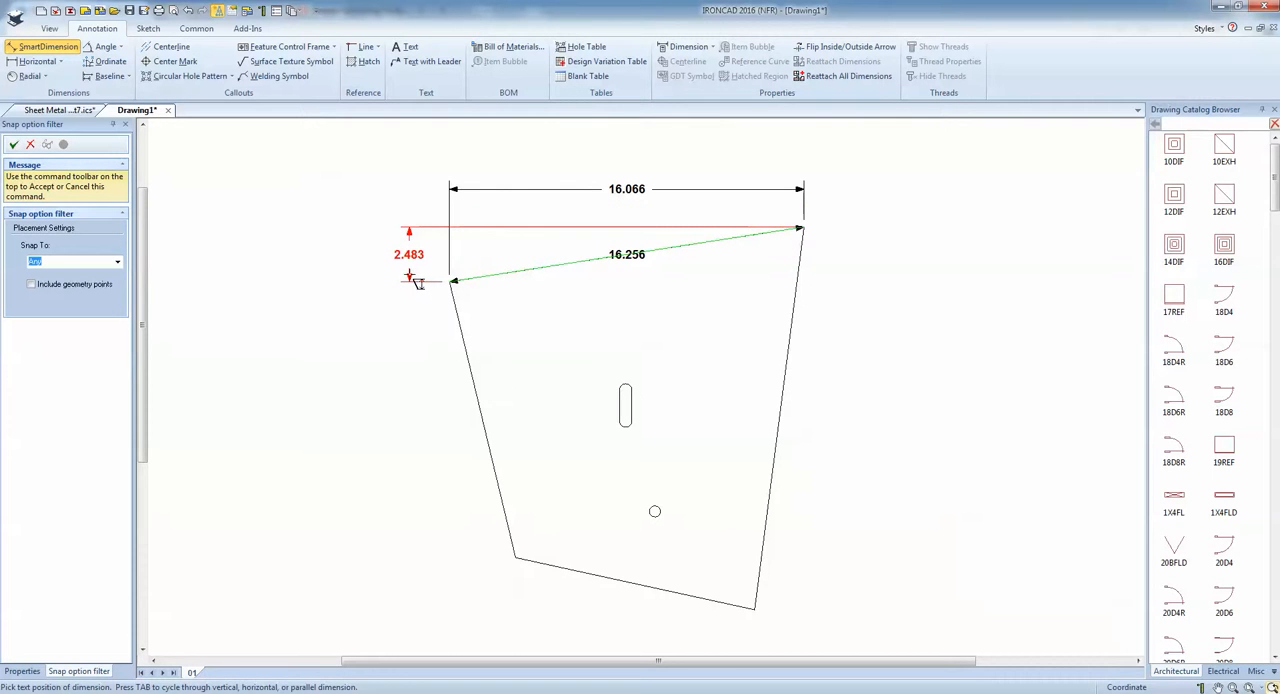
pyautogui.click(418, 282)
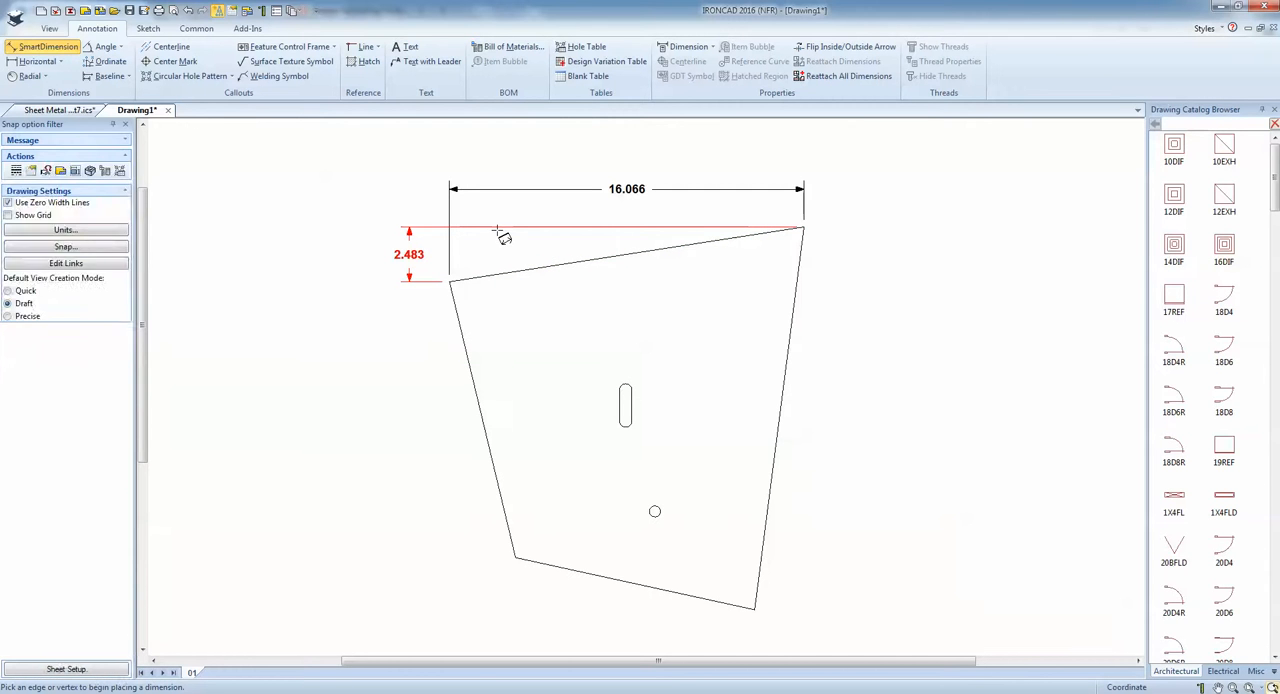
pyautogui.press('Escape')
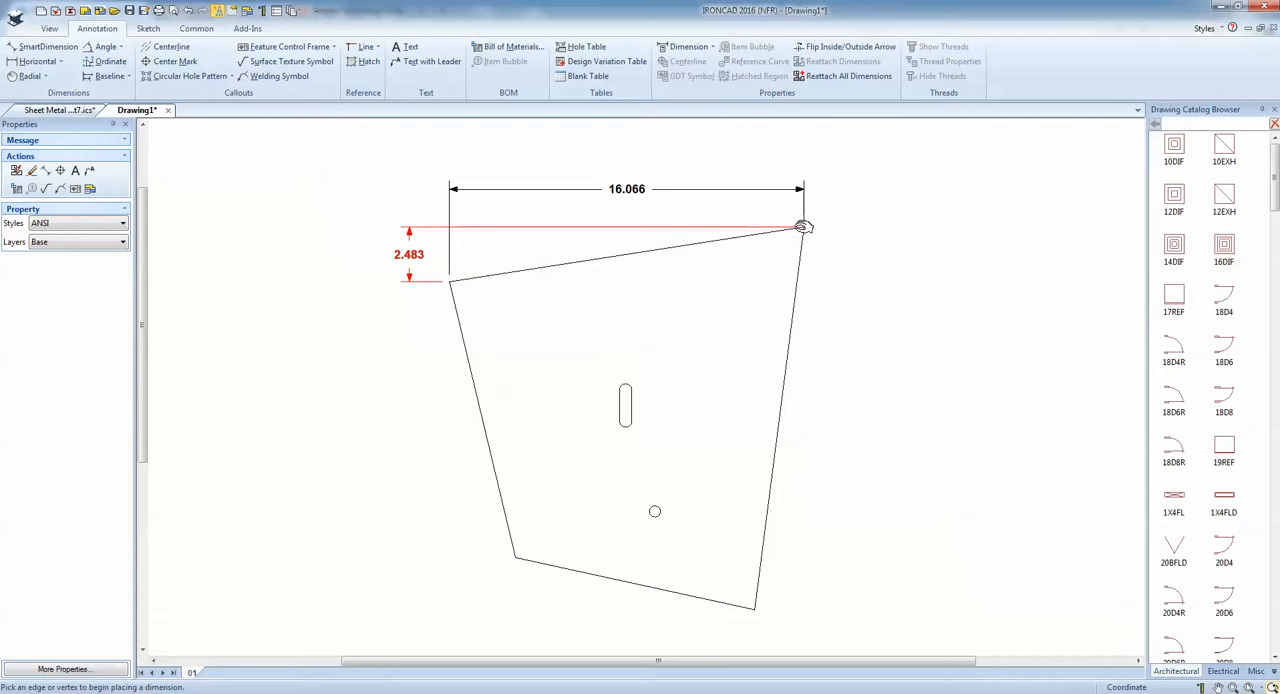
# Shorten the extension lines of the horizontal and vertical upper-edge dimensions so they stay outside the plate.
pyautogui.moveTo(803, 227); pyautogui.dragTo(450, 230)
pyautogui.click(450, 247)
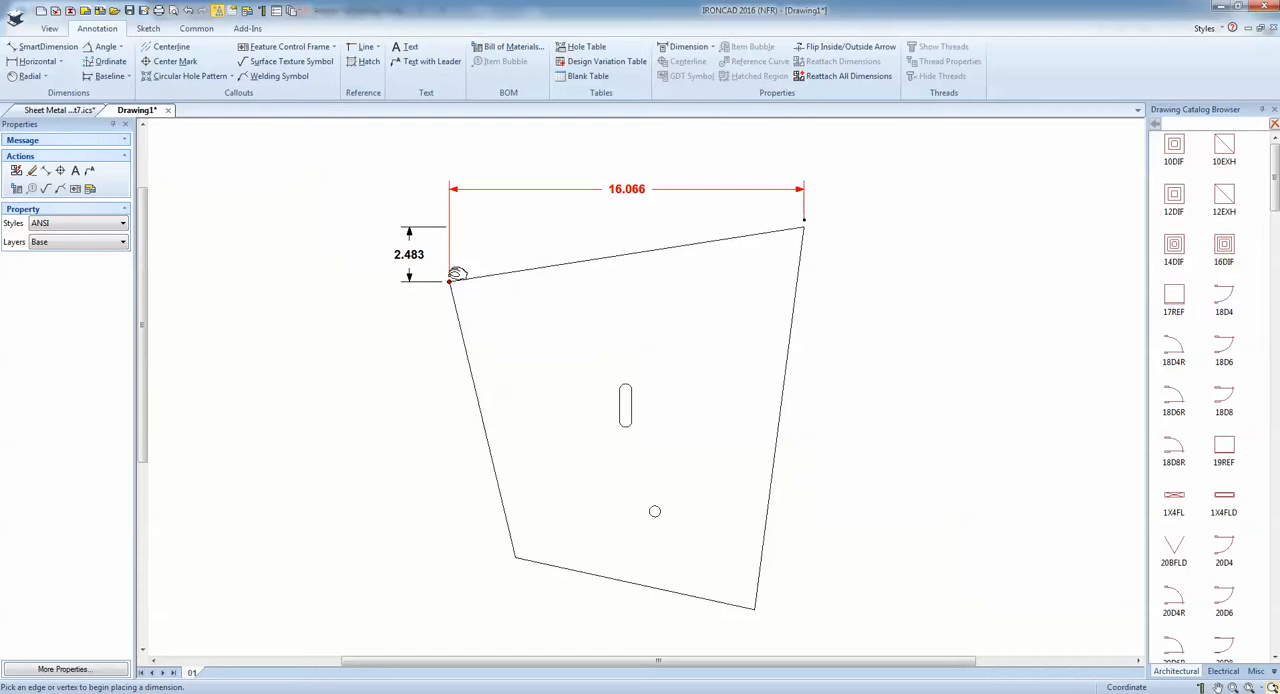
pyautogui.moveTo(450, 274); pyautogui.dragTo(450, 222)
pyautogui.click(437, 320)
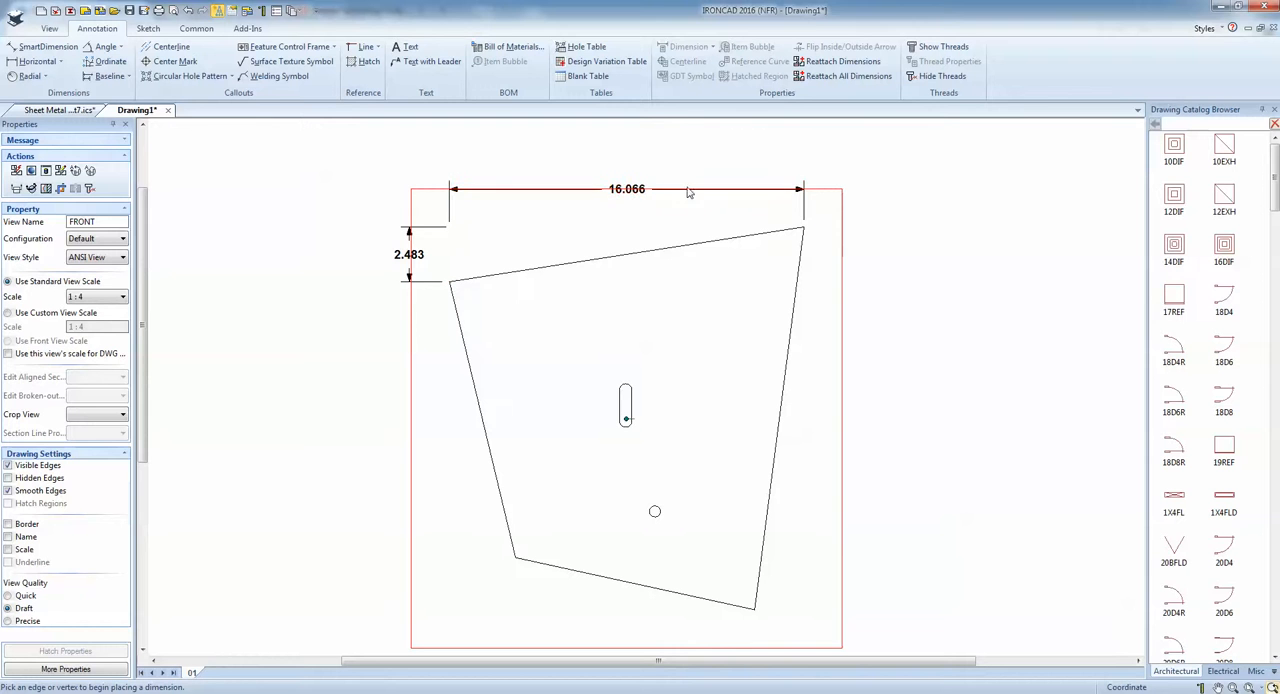
pyautogui.click(315, 378)
# Dimension the round hole's diameter and place the text outside the plate below its lower edge.
pyautogui.click(47, 48)
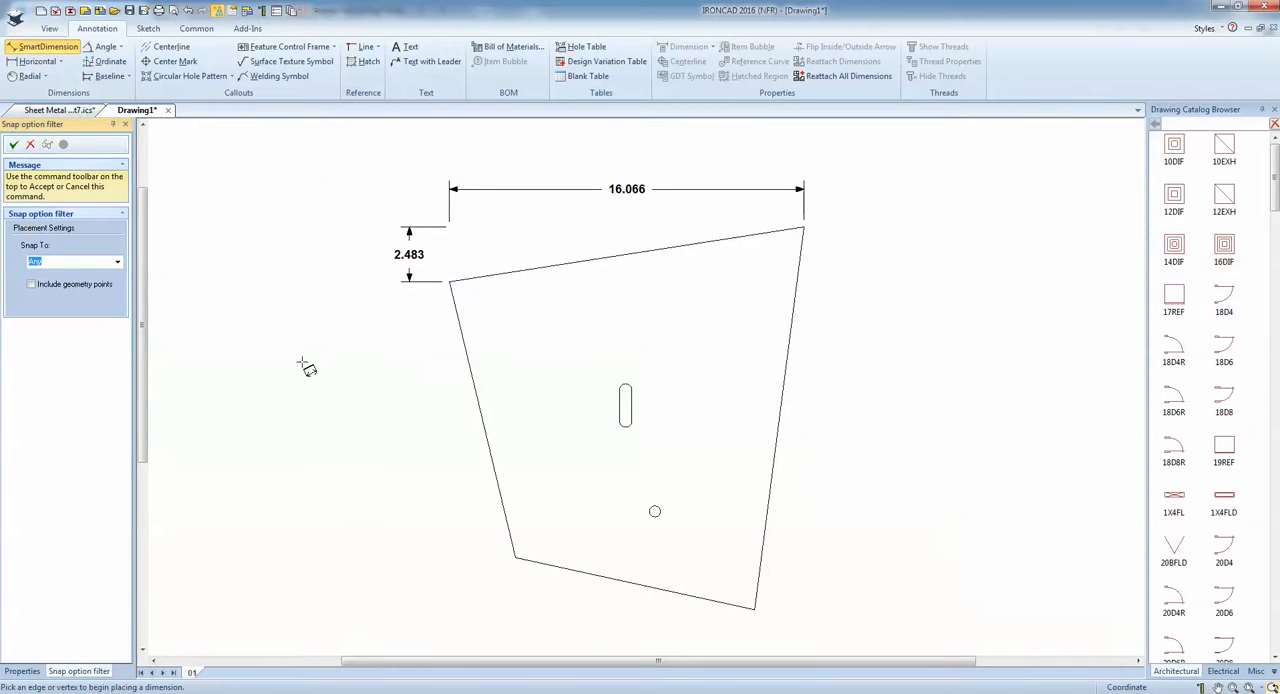
pyautogui.scroll(1, 665, 443)
pyautogui.scroll(4, 662, 440)
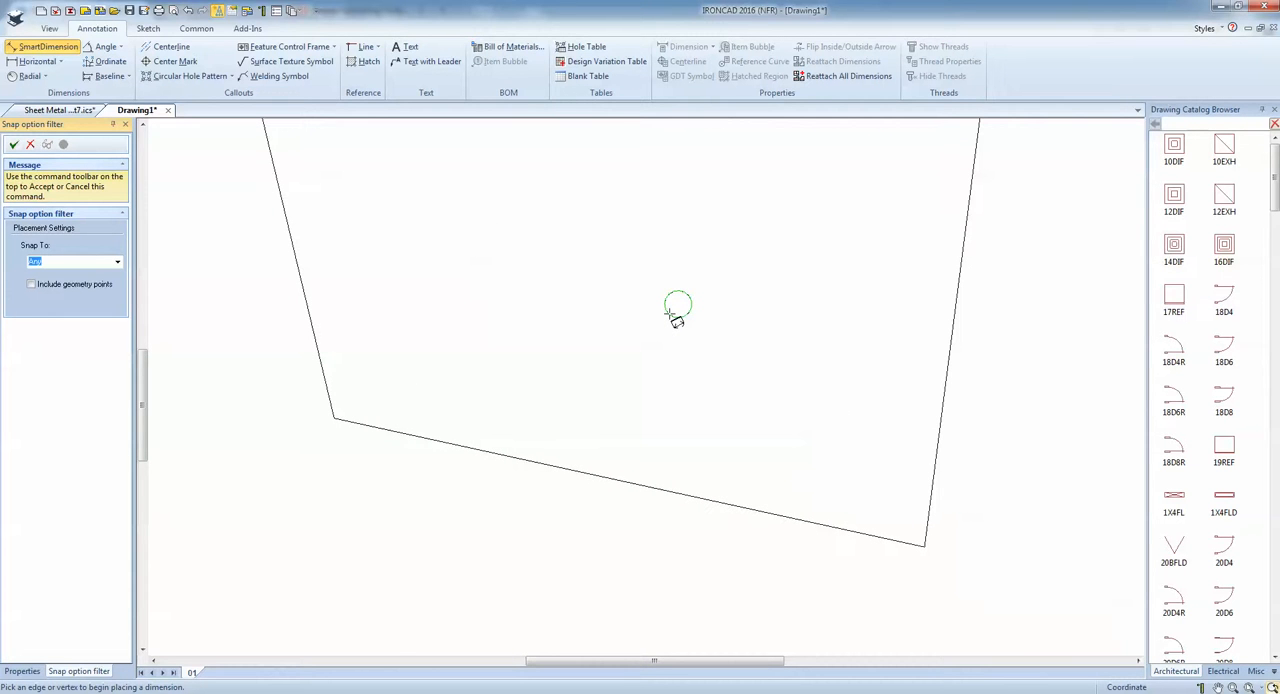
pyautogui.click(676, 318)
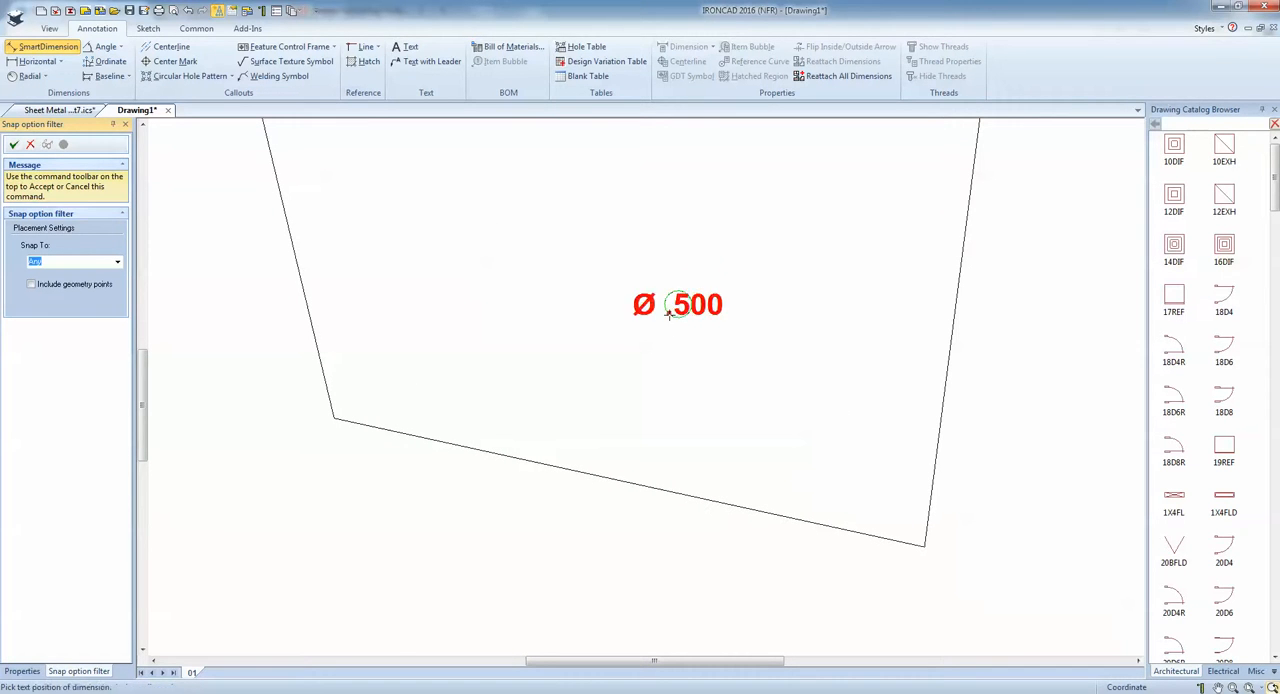
pyautogui.click(526, 515)
# Dimension the radius of the slot's lower arc and place the text at the plate's left edge.
pyautogui.scroll(-3, 543, 480)
pyautogui.scroll(5, 585, 280)
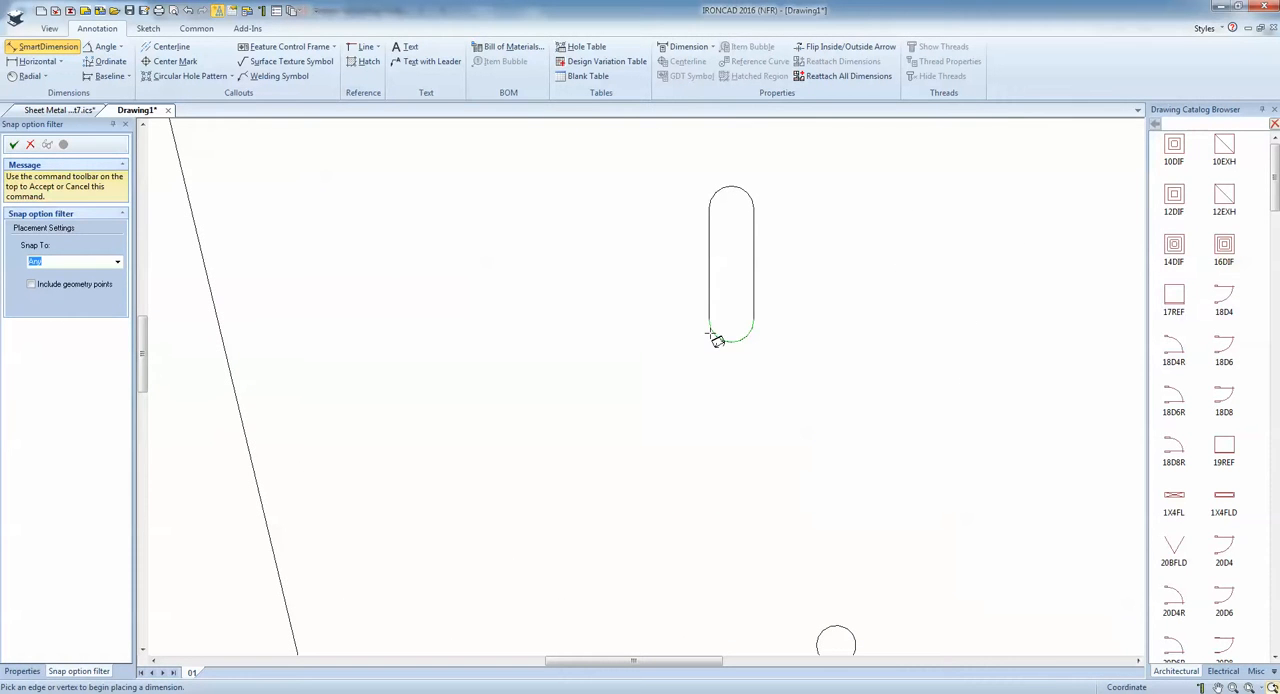
pyautogui.click(717, 340)
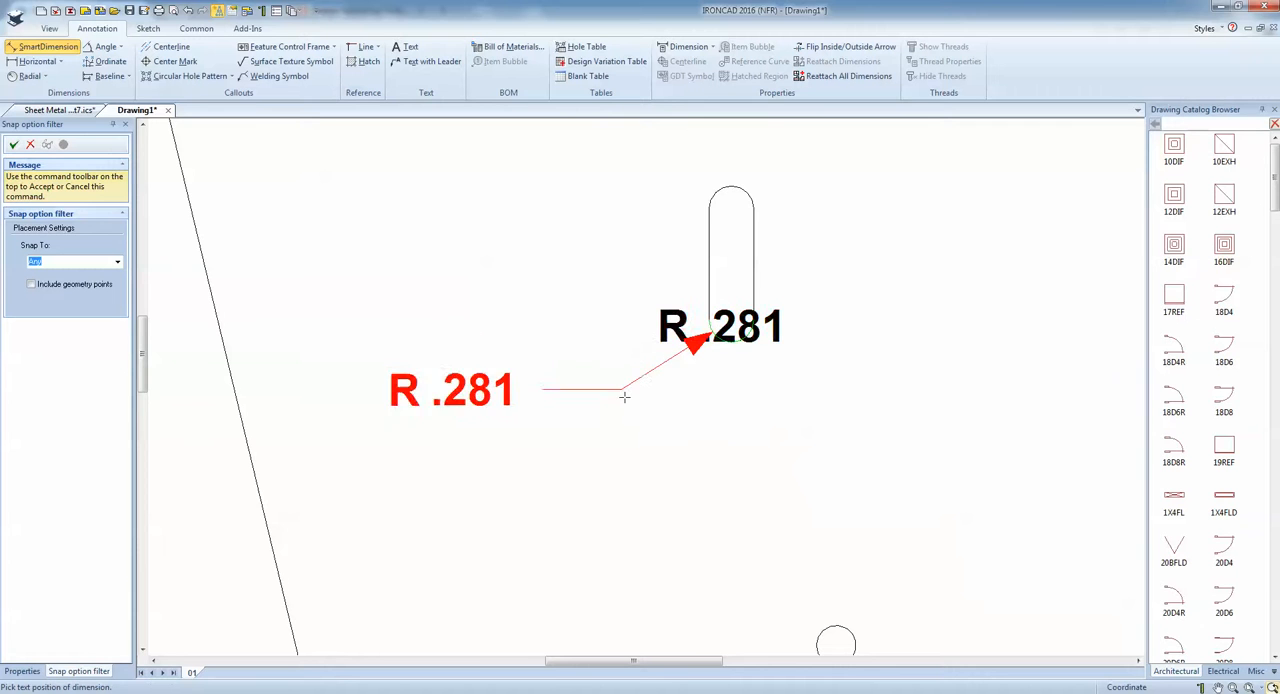
pyautogui.scroll(-2, 622, 419)
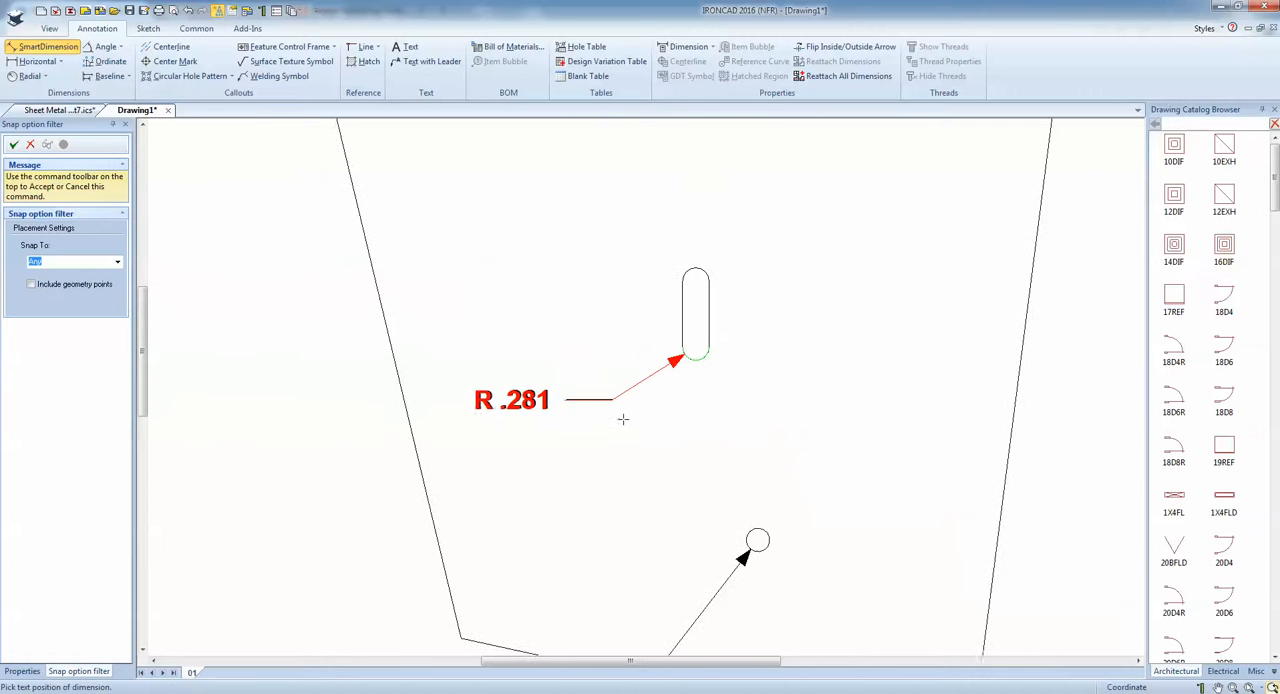
pyautogui.click(457, 493)
pyautogui.scroll(2, 660, 390)
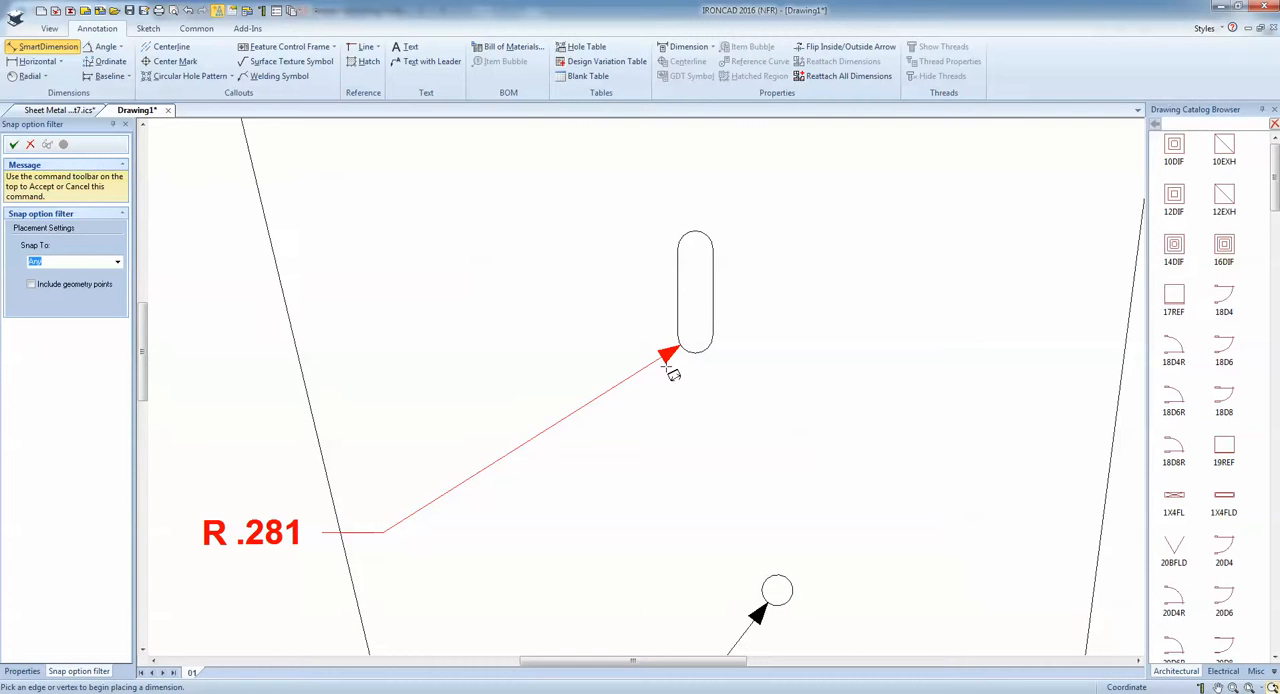
pyautogui.press('Escape')
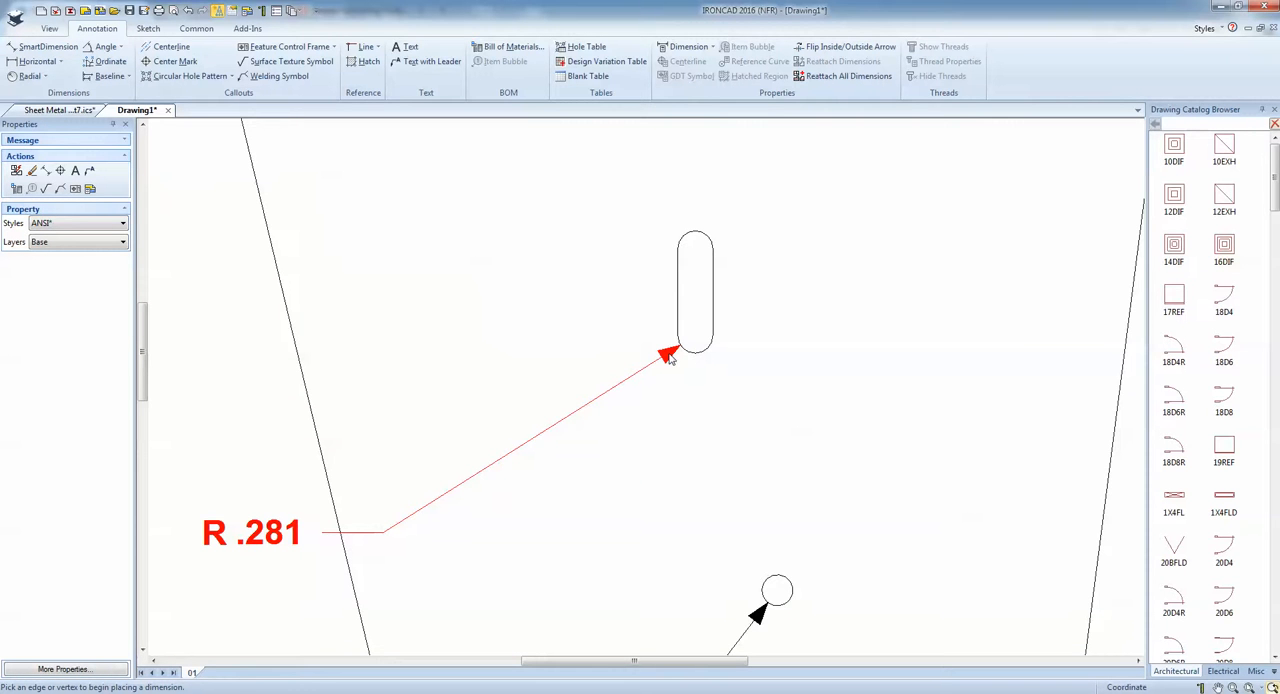
# Adjust where the arrow tips of the slot radius and hole diameter dimensions touch their curves.
pyautogui.scroll(1, 670, 360)
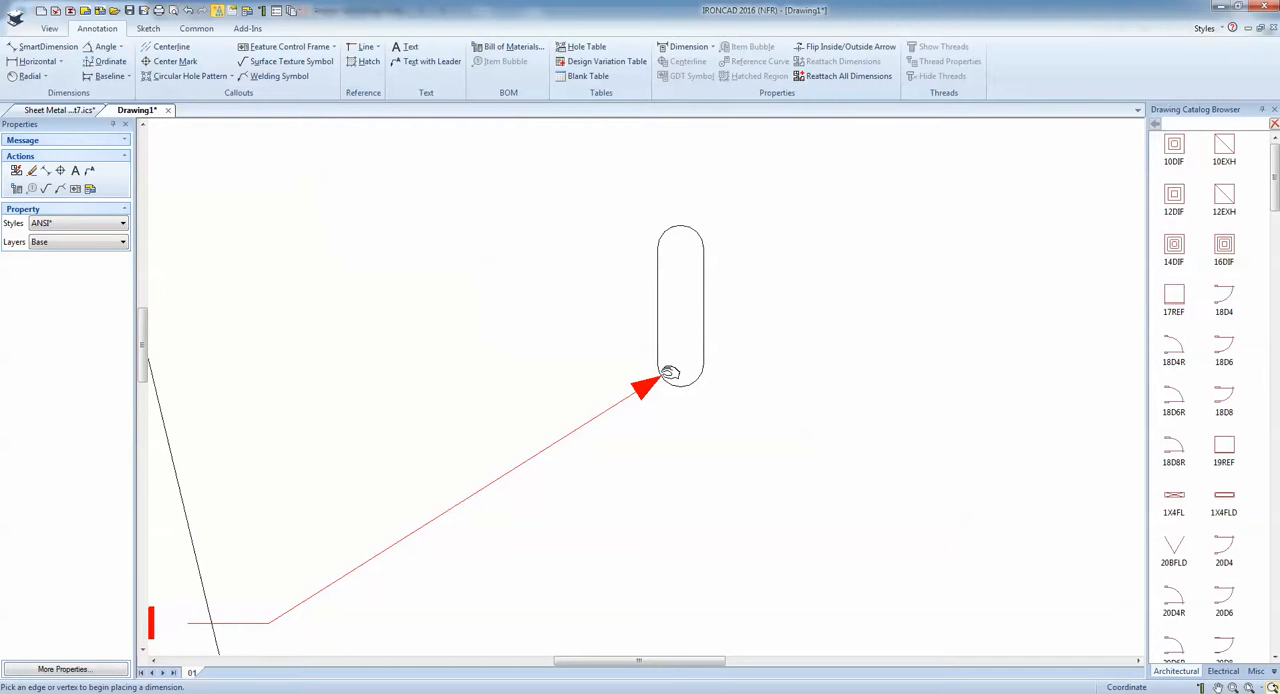
pyautogui.moveTo(669, 373)
pyautogui.mouseDown()
pyautogui.moveTo(757, 518)
pyautogui.moveTo(646, 330)
pyautogui.moveTo(771, 402)
pyautogui.moveTo(657, 330)
pyautogui.moveTo(690, 356)
pyautogui.mouseUp()
pyautogui.scroll(-1, 657, 431)
pyautogui.scroll(-2, 671, 528)
pyautogui.scroll(1, 679, 548)
pyautogui.click(682, 372)
pyautogui.scroll(-3, 687, 372)
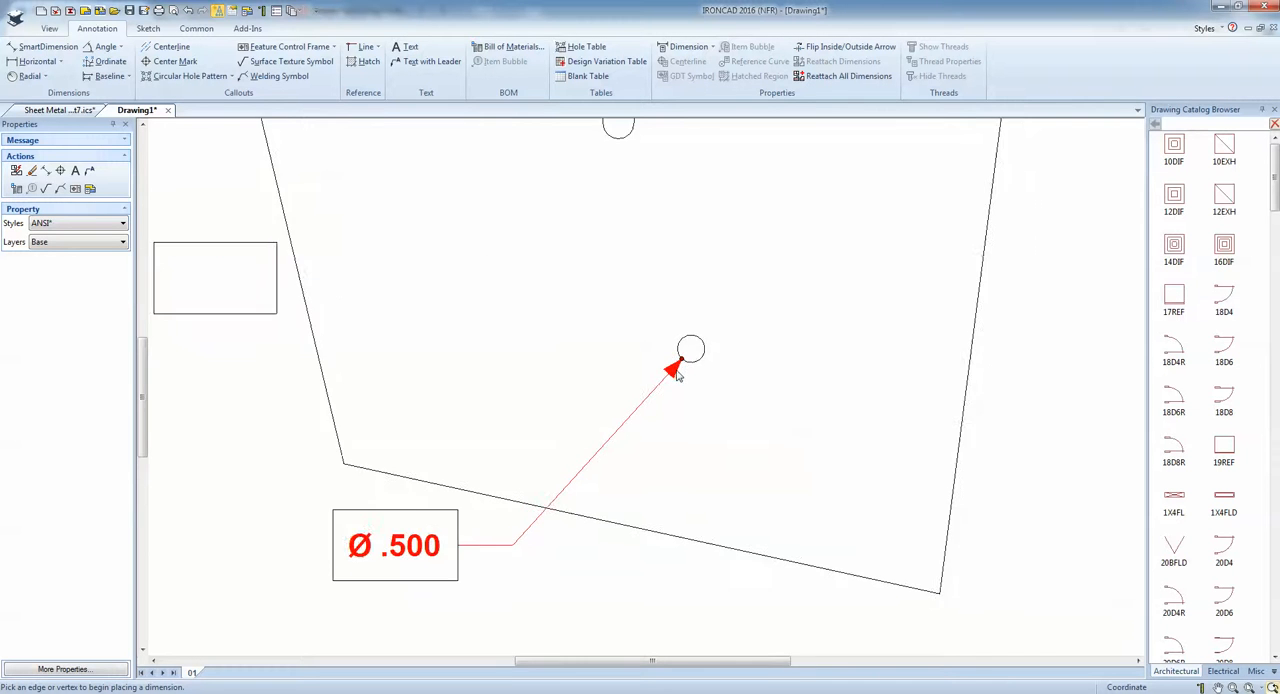
pyautogui.scroll(1, 691, 420)
# Dimension the horizontal distance from the round hole's centre to the plate's lower-right corner, placed below the plate.
pyautogui.click(66, 50)
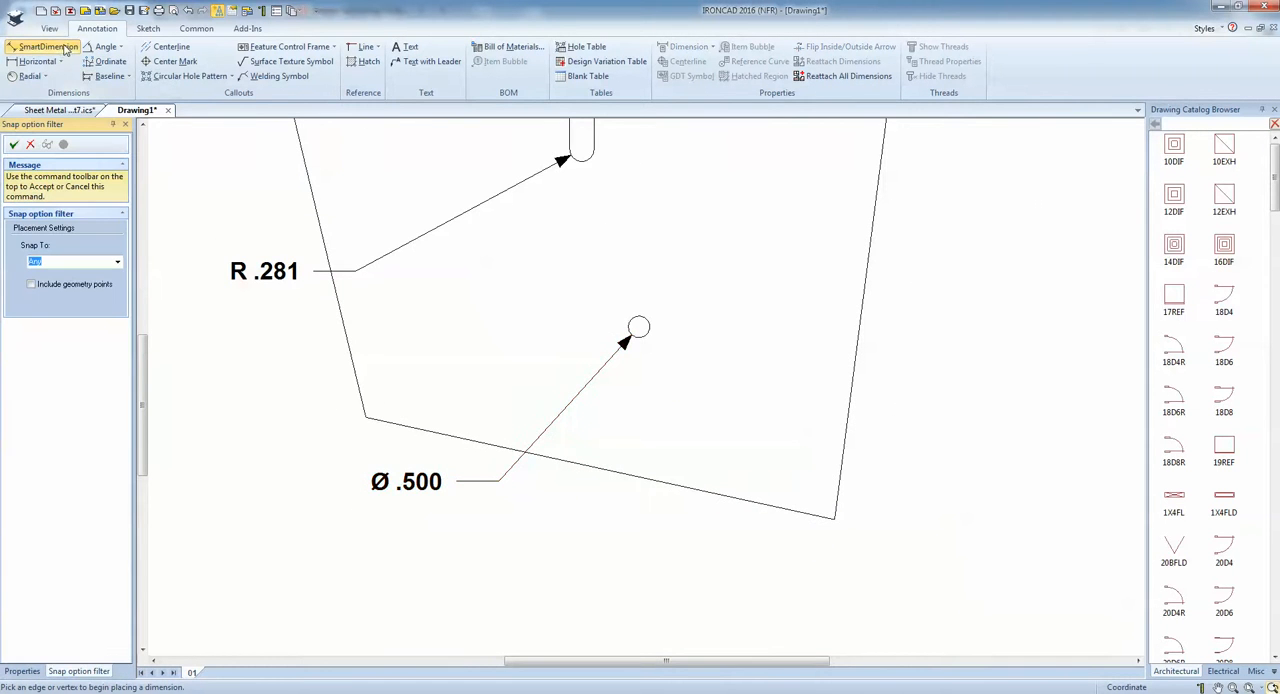
pyautogui.scroll(1, 703, 357)
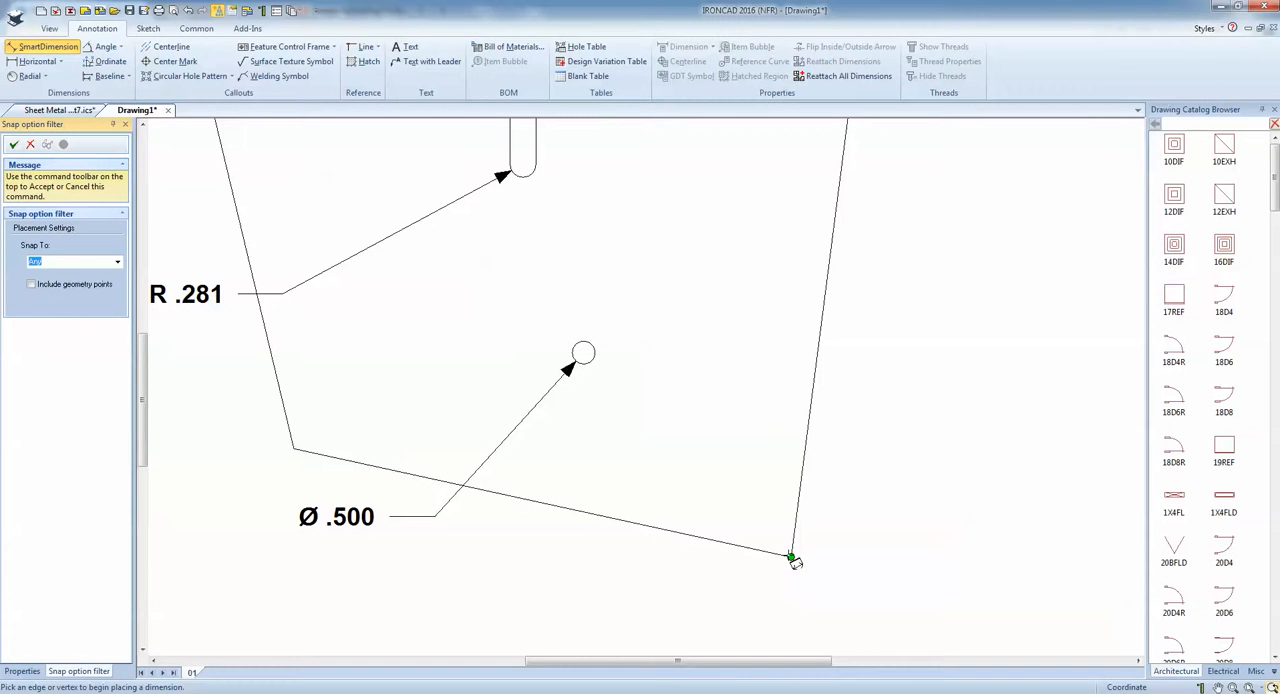
pyautogui.click(584, 356)
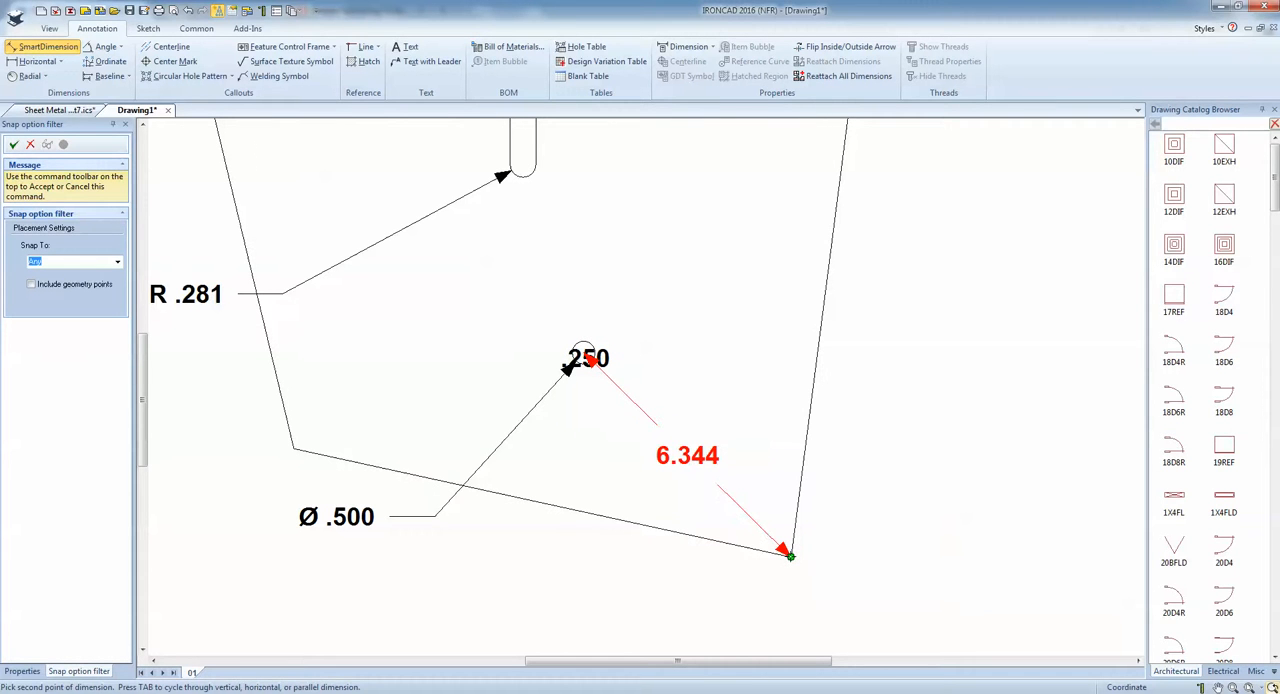
pyautogui.click(790, 556)
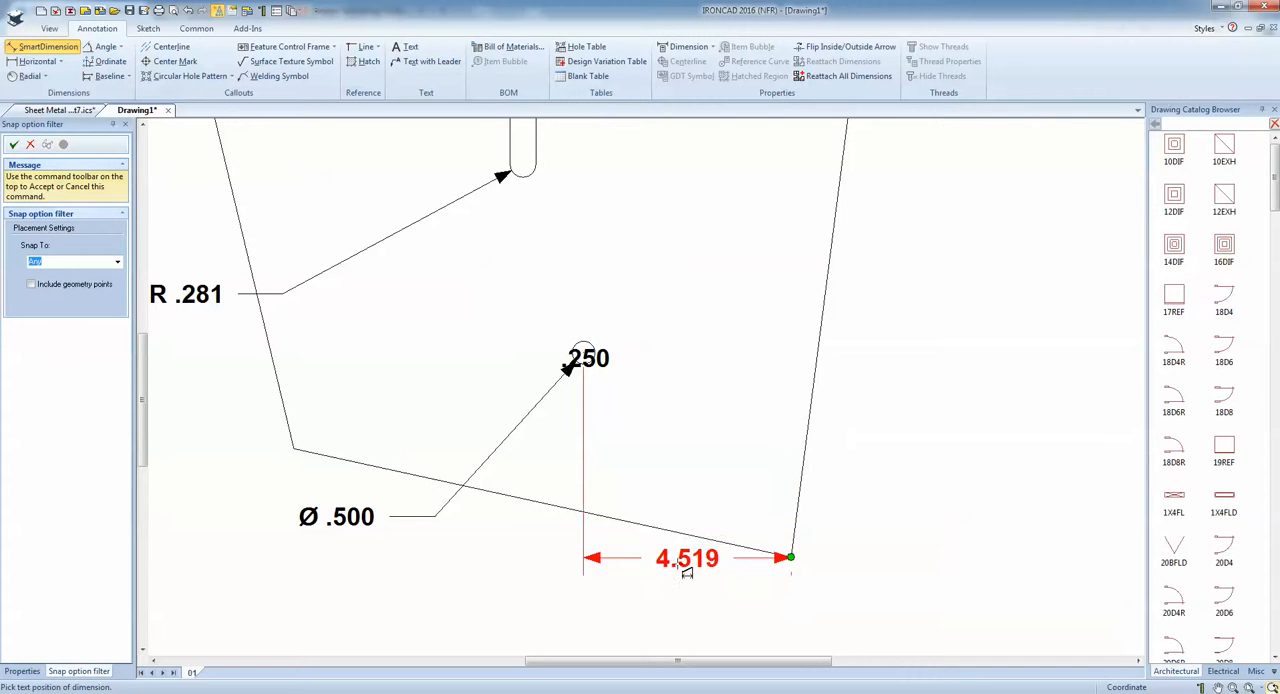
pyautogui.click(677, 614)
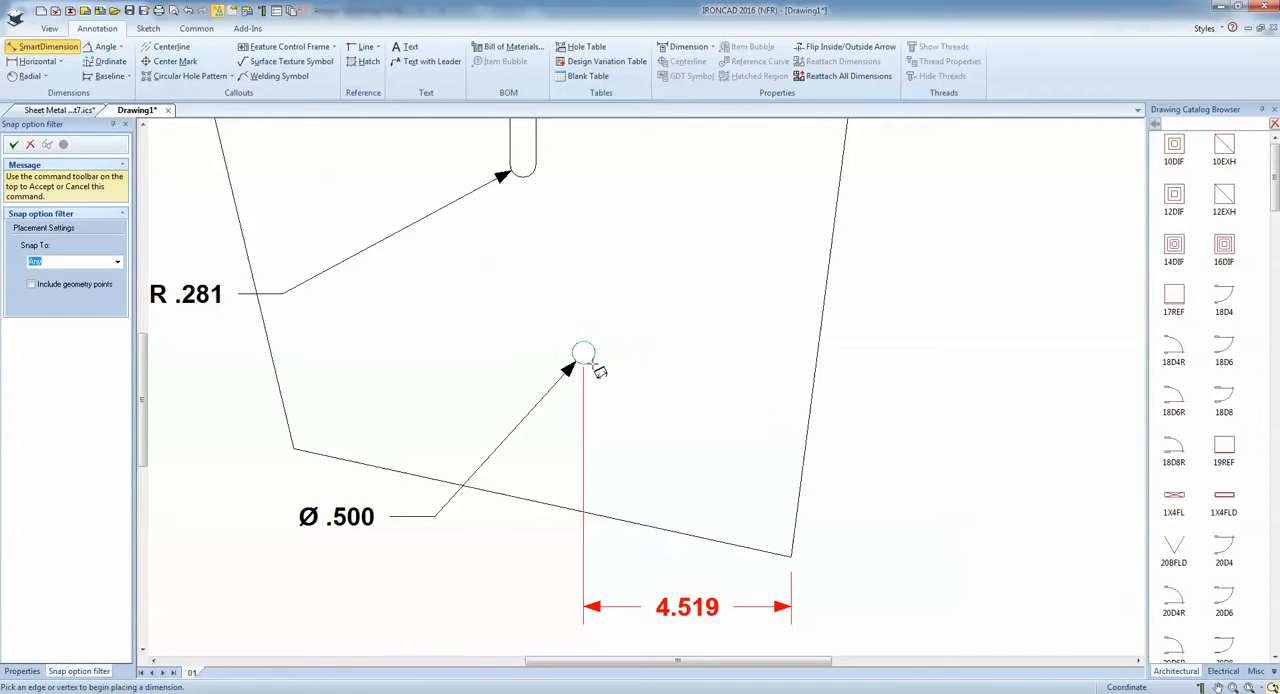
# Dimension the vertical distance from the round hole's centre to the lower-right corner, placed to the right of the plate.
pyautogui.click(596, 354)
pyautogui.click(790, 556)
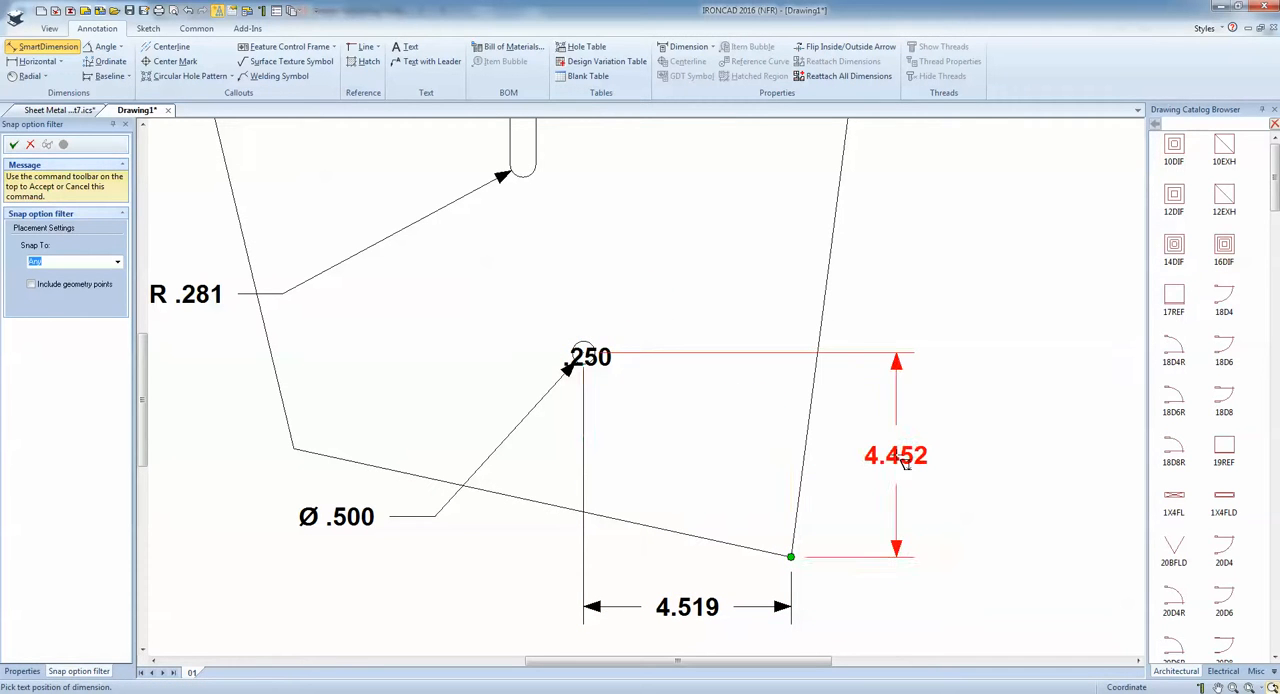
pyautogui.click(898, 461)
# Dimension vertically from the slot's upper arc to the plate's upper-left corner, aligning it with the upper-edge vertical dimension.
pyautogui.scroll(-3, 886, 474)
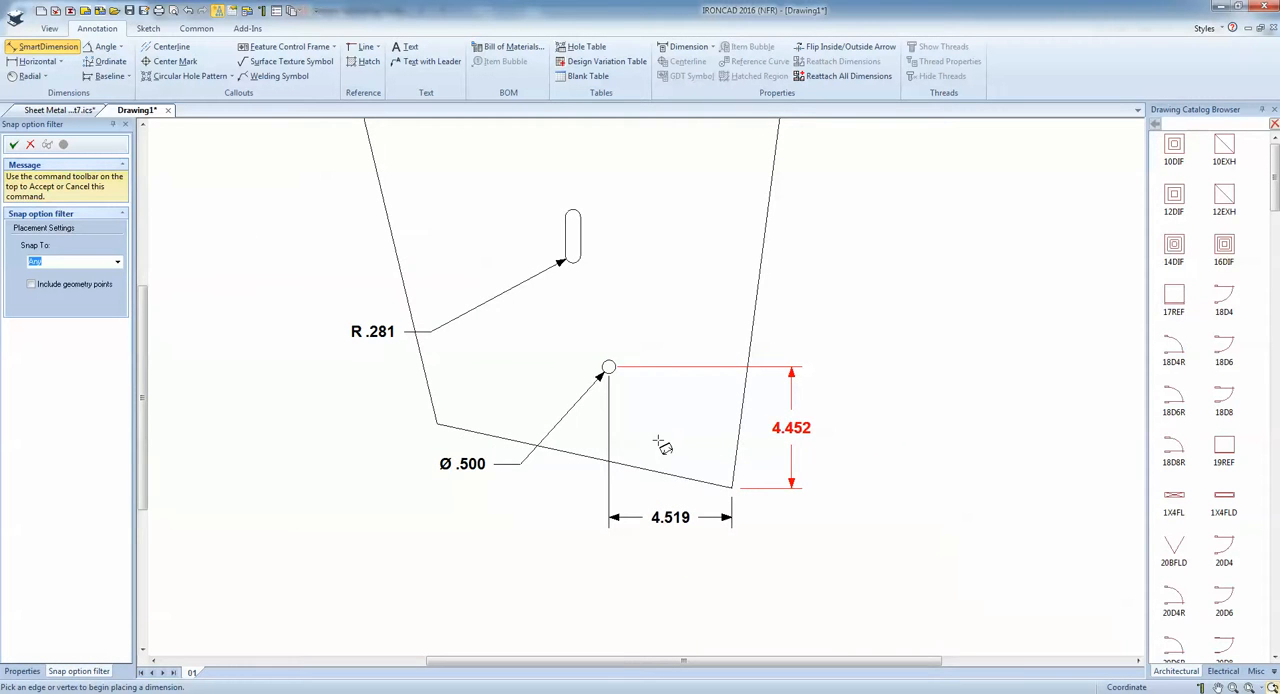
pyautogui.scroll(-3, 653, 435)
pyautogui.scroll(2, 590, 300)
pyautogui.scroll(5, 596, 307)
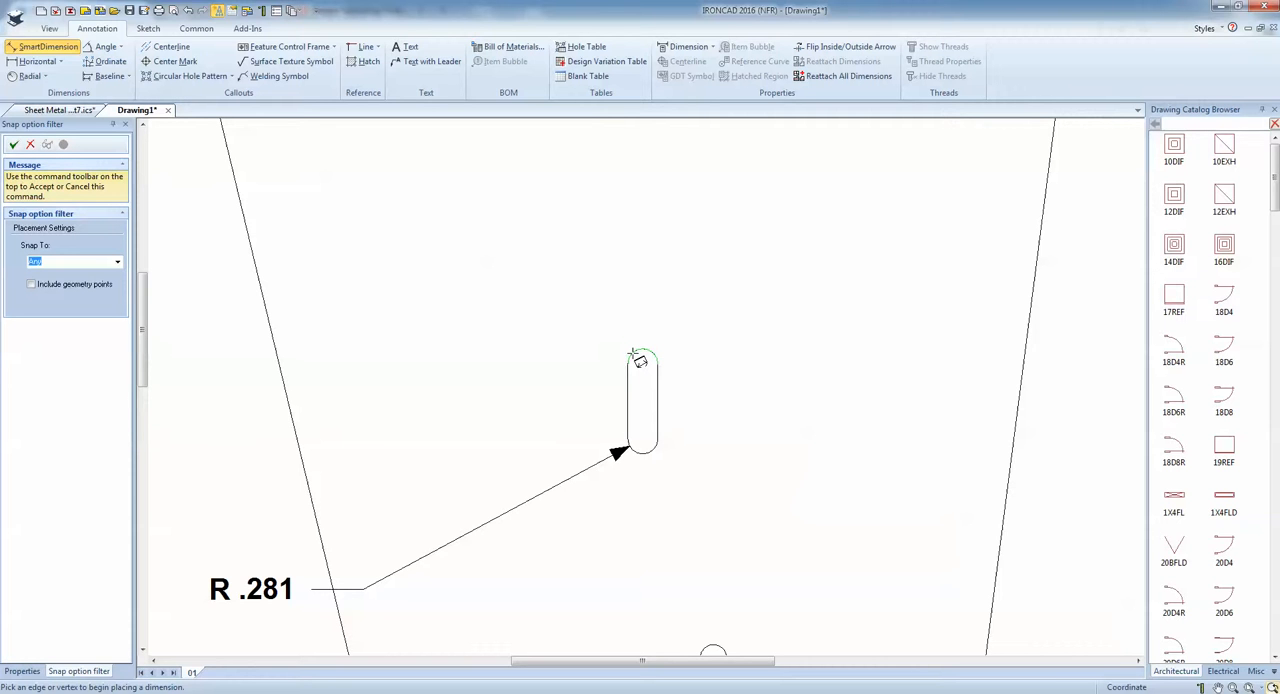
pyautogui.click(640, 358)
pyautogui.scroll(-3, 590, 338)
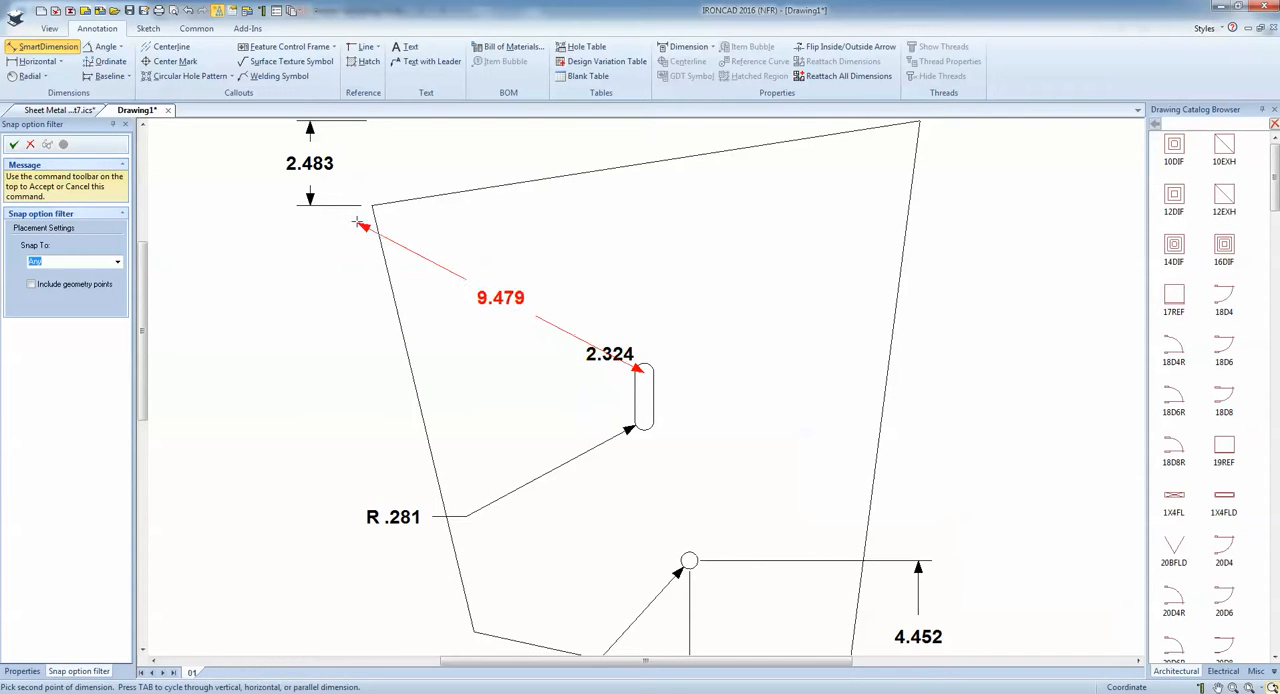
pyautogui.click(371, 205)
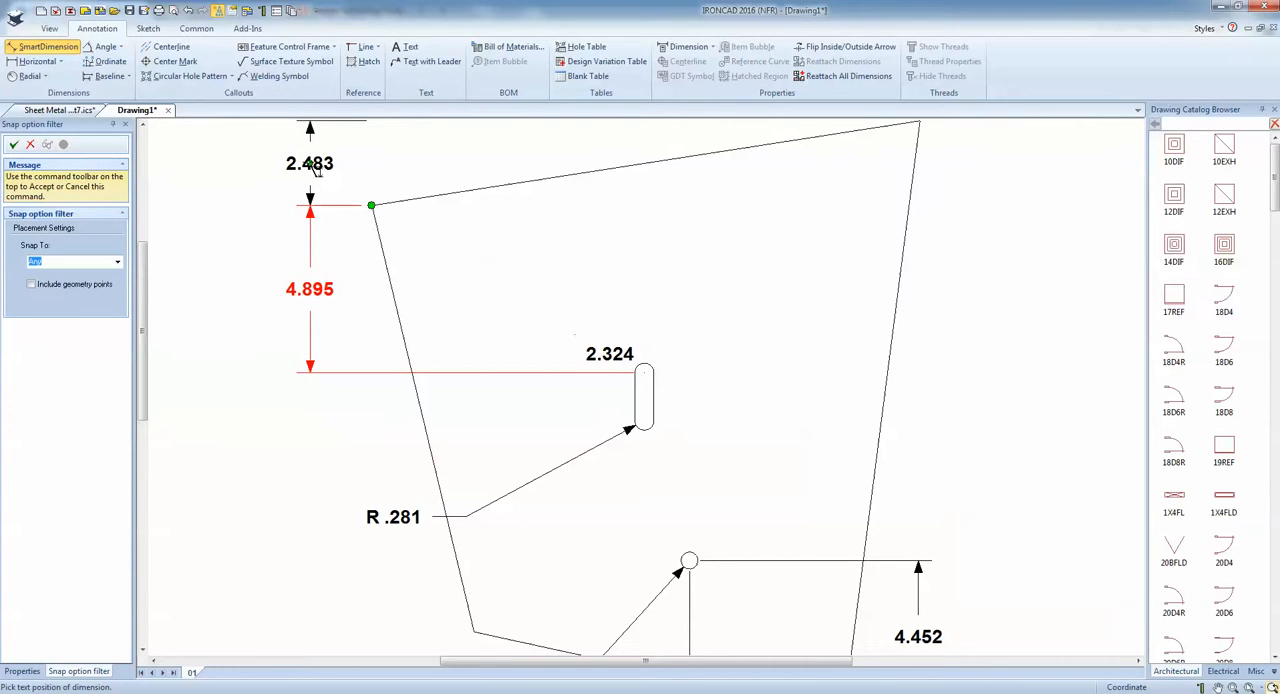
pyautogui.click(318, 170)
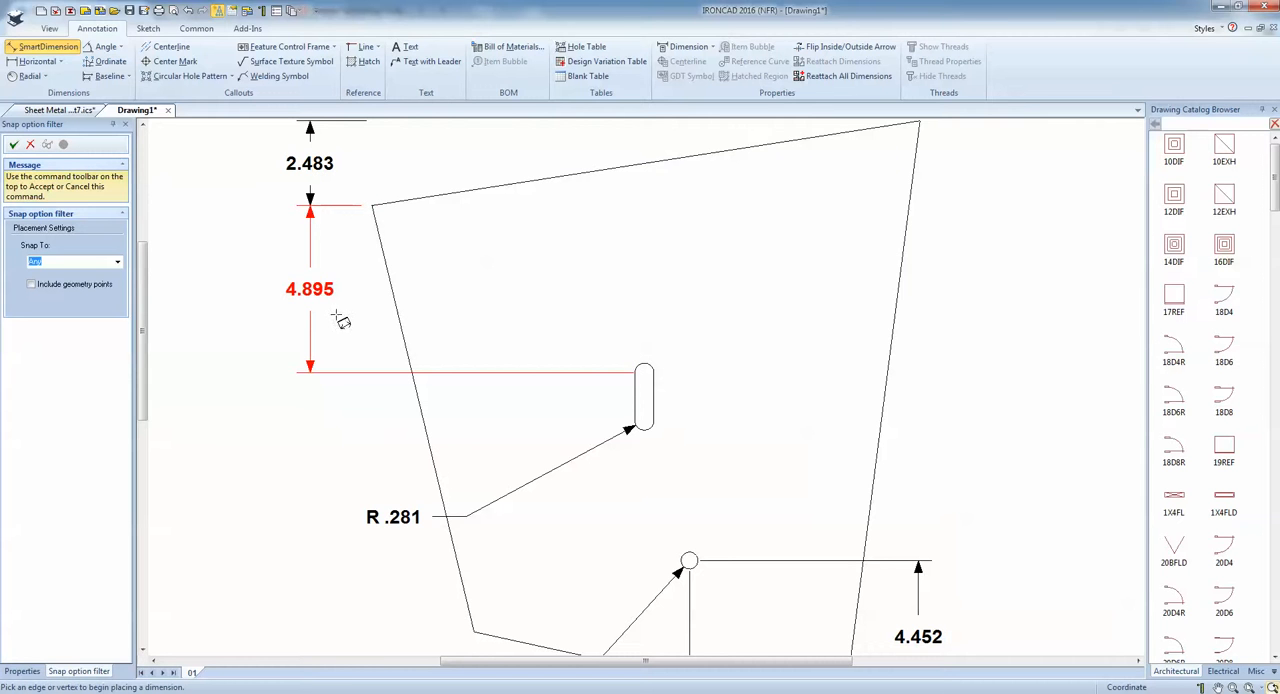
pyautogui.press('Escape')
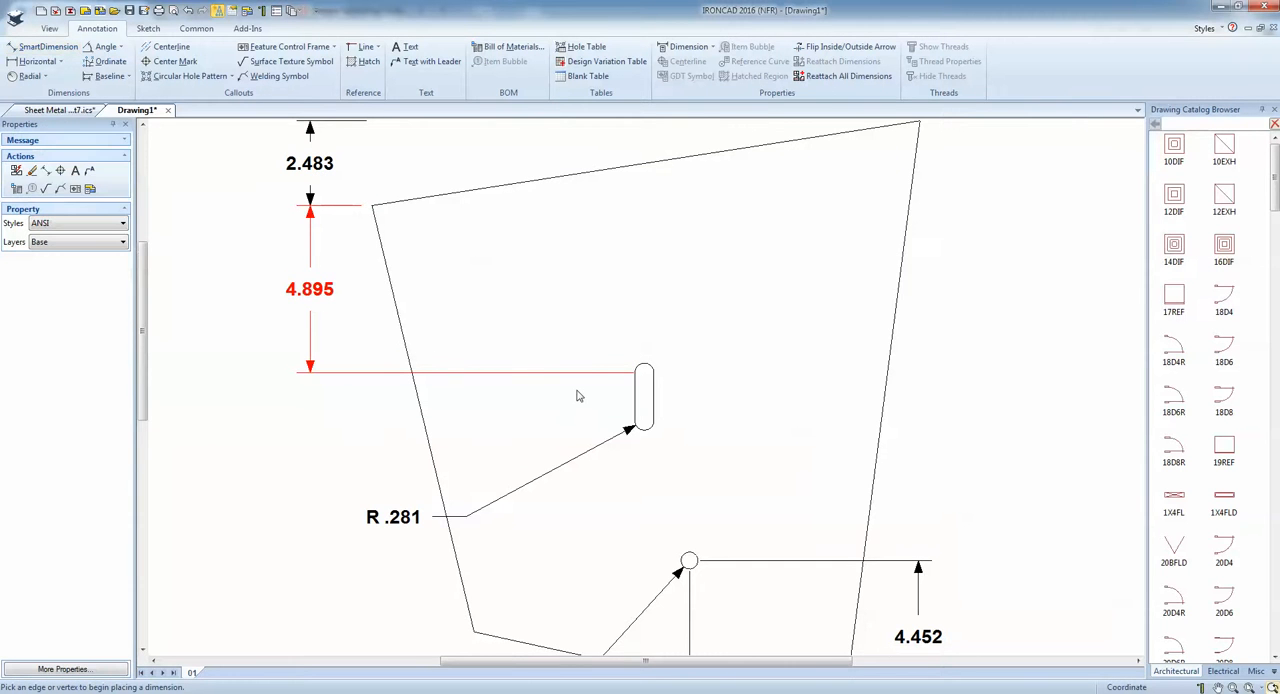
# Set the Start Arc option of the slot's vertical location dimension to Minimum in its properties.
pyautogui.scroll(1, 580, 394)
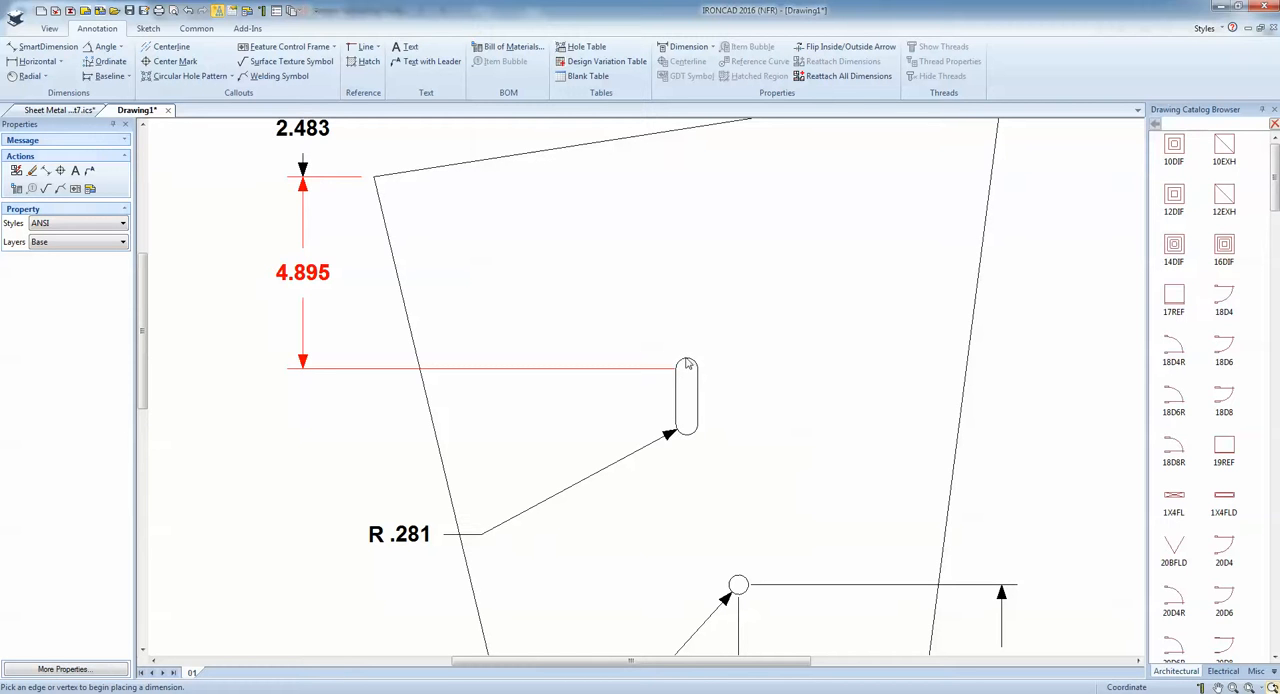
pyautogui.rightClick(490, 375)
pyautogui.click(545, 589)
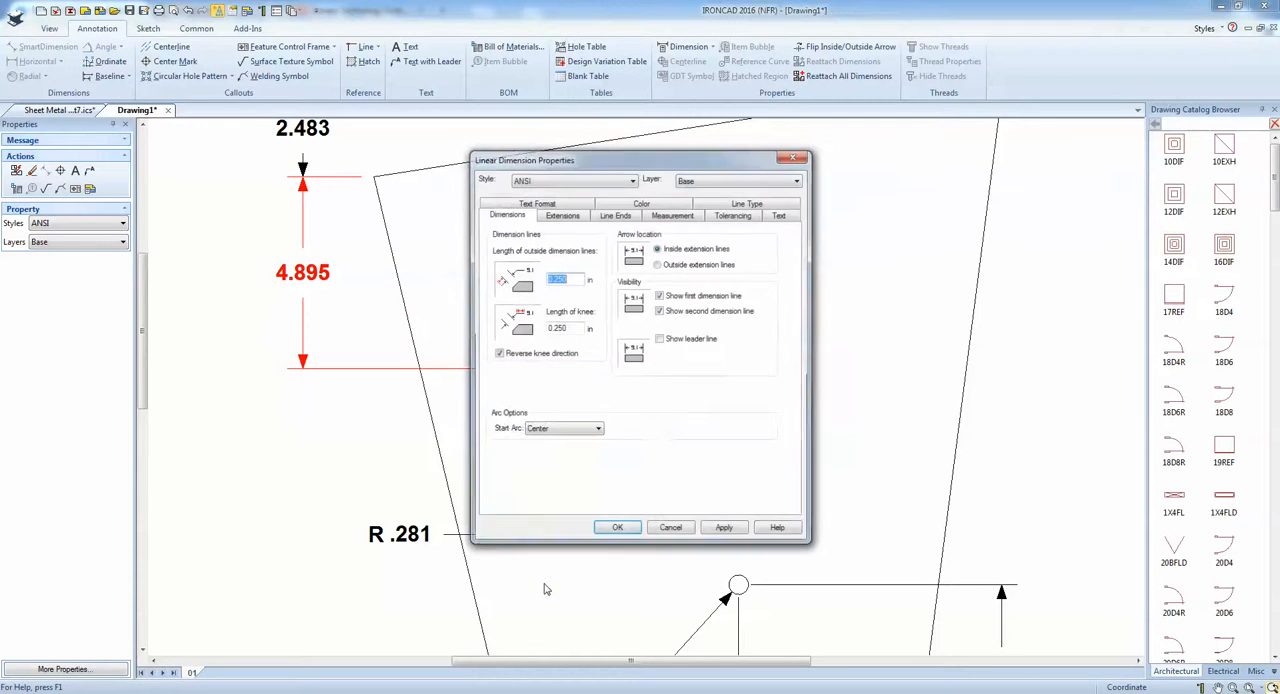
pyautogui.click(557, 431)
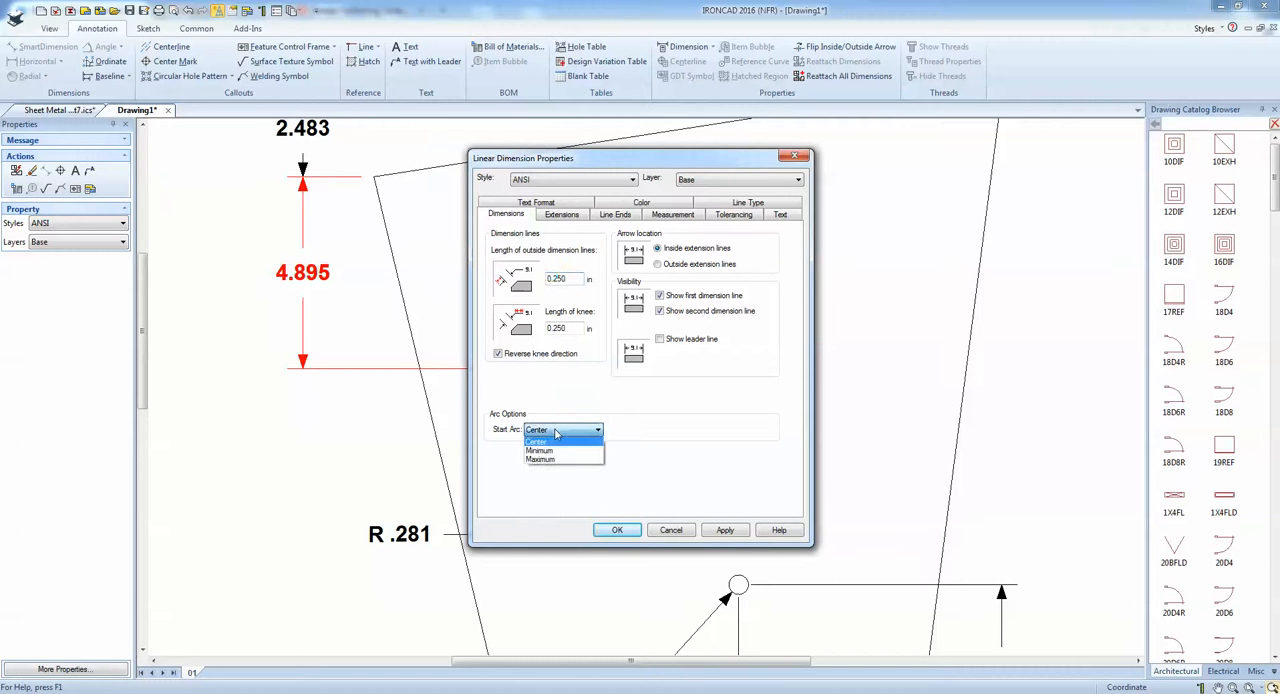
pyautogui.click(559, 452)
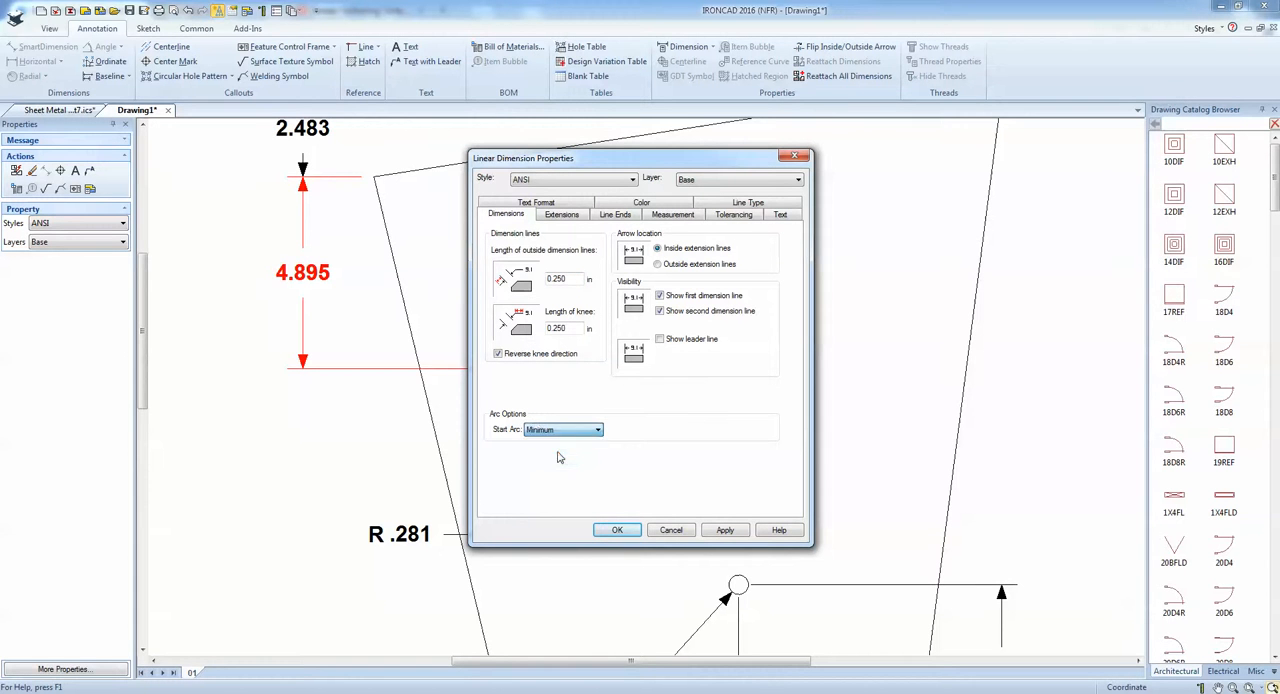
pyautogui.click(617, 530)
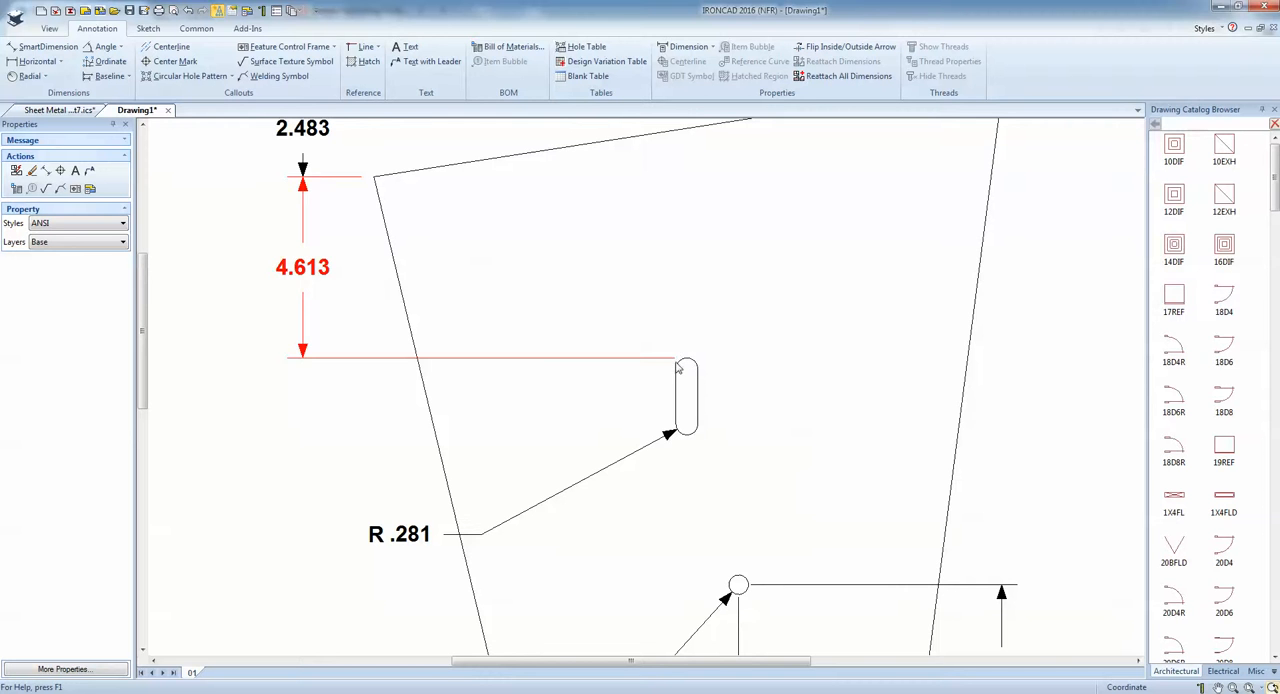
pyautogui.scroll(-2, 676, 435)
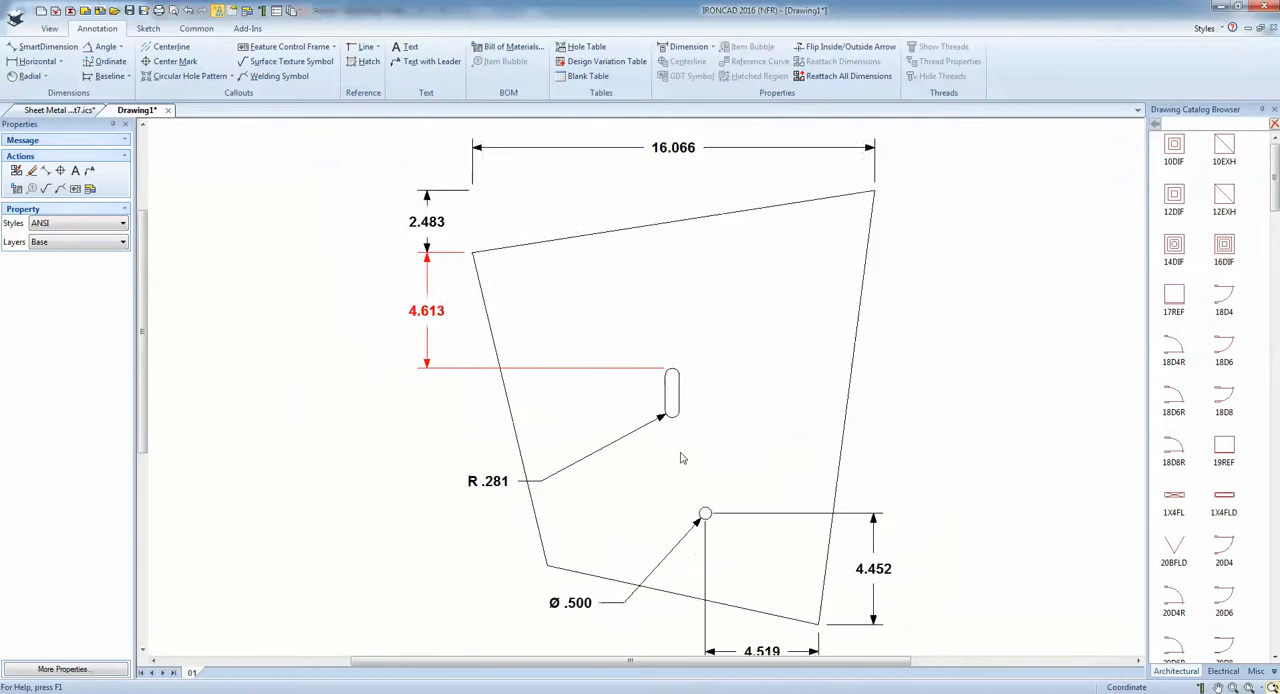